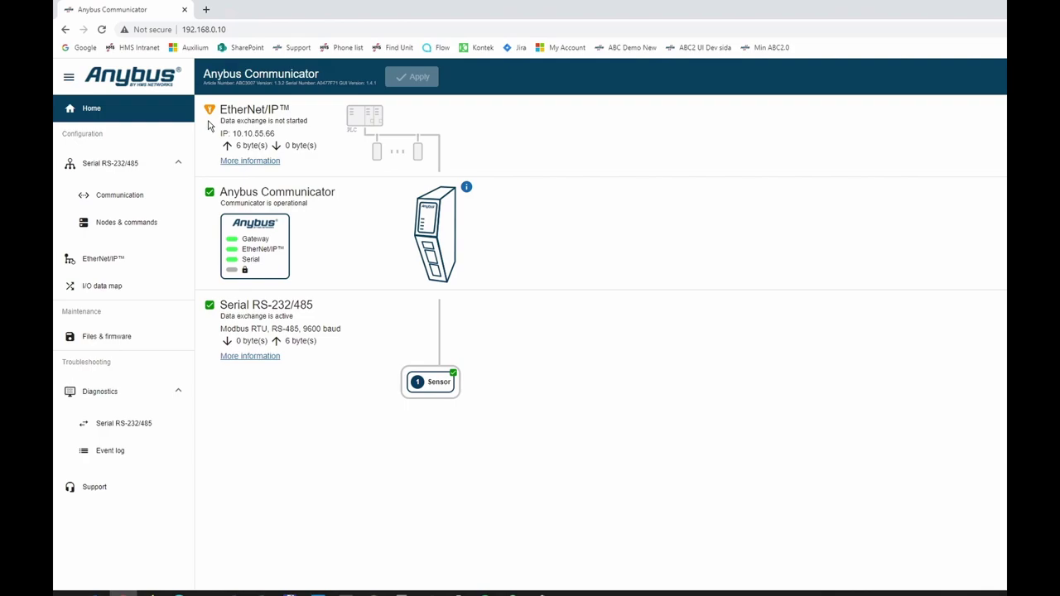
Step: Switch from the Anybus Communicator web page to the Logix Designer project window
key(alt+Tab)
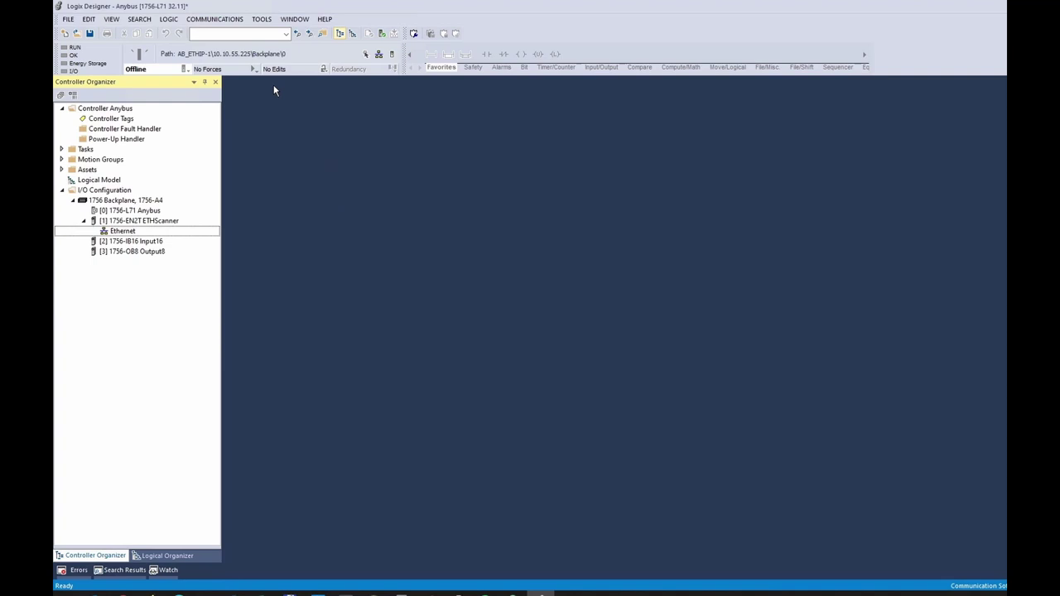
Step: Launch the EDS Hardware Installation Tool from the Tools menu
click(260, 19)
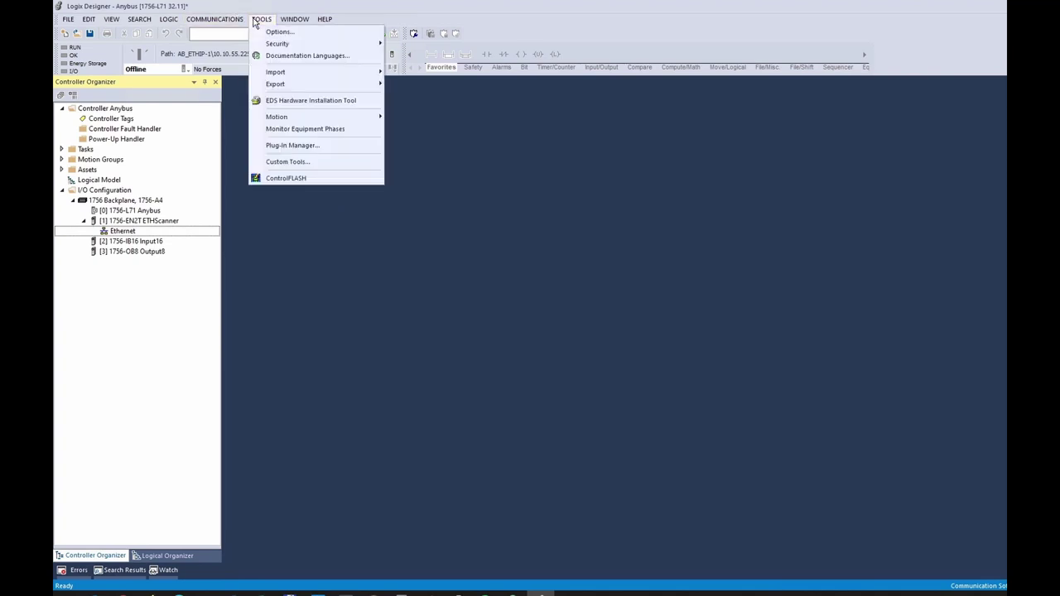
click(274, 102)
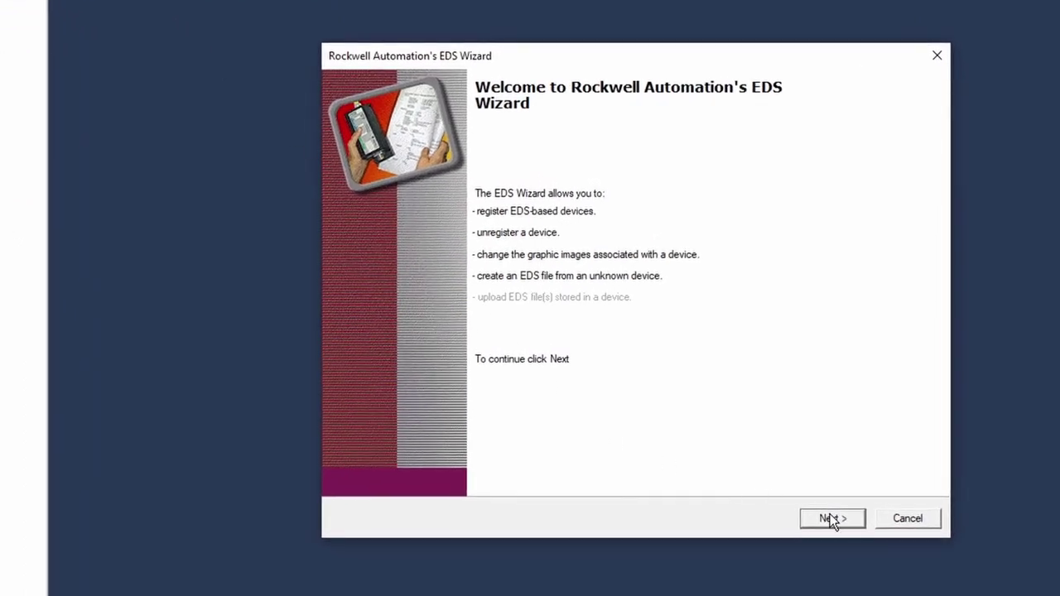
Step: Register 005A000C005D0100.eds as the Anybus Communicator, keeping the default image, and finish the wizard
click(831, 518)
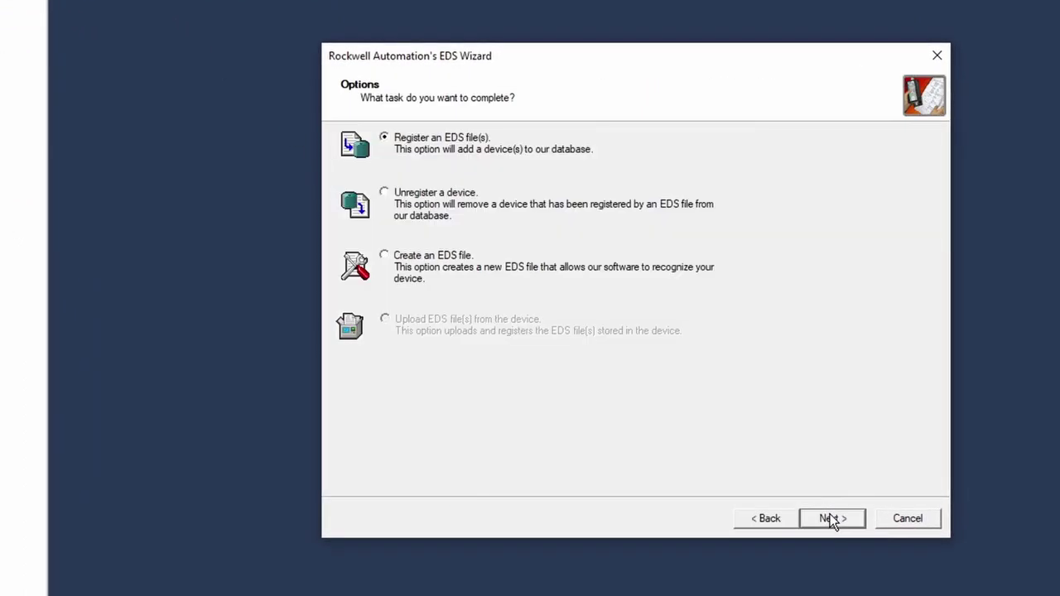
click(831, 520)
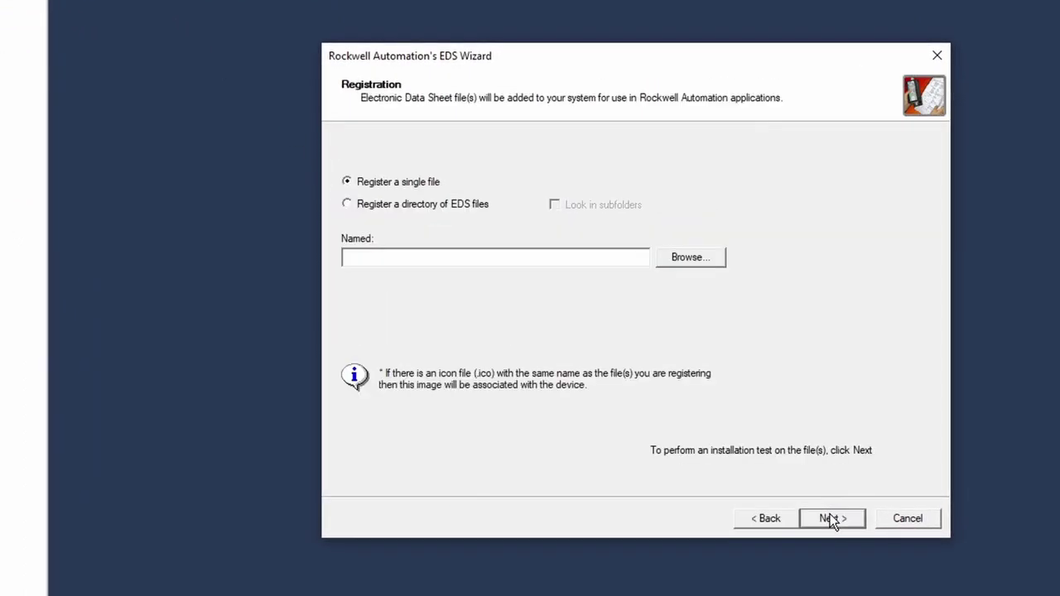
click(717, 258)
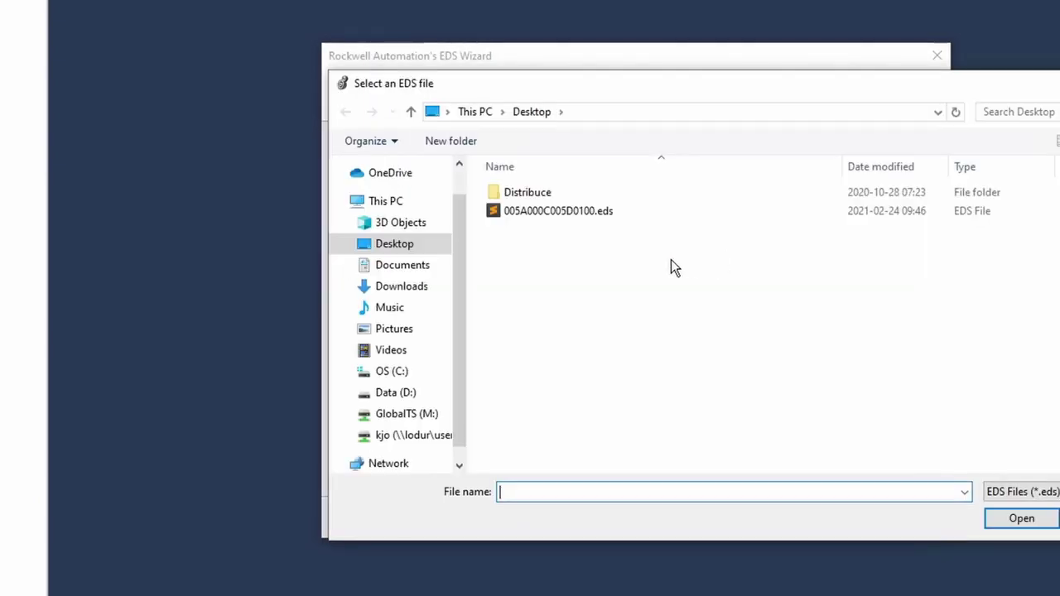
click(516, 217)
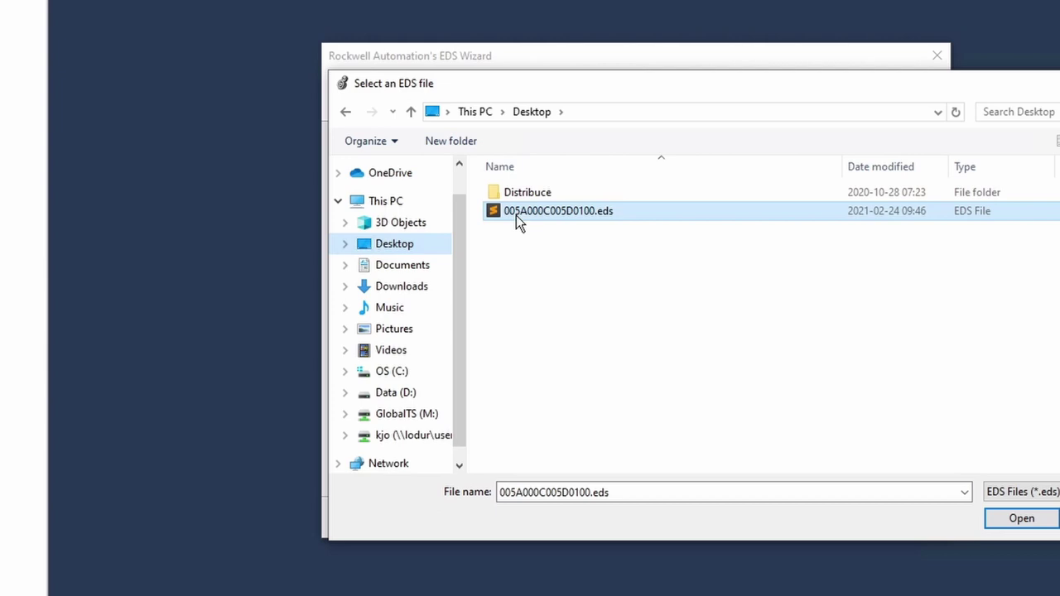
click(1004, 523)
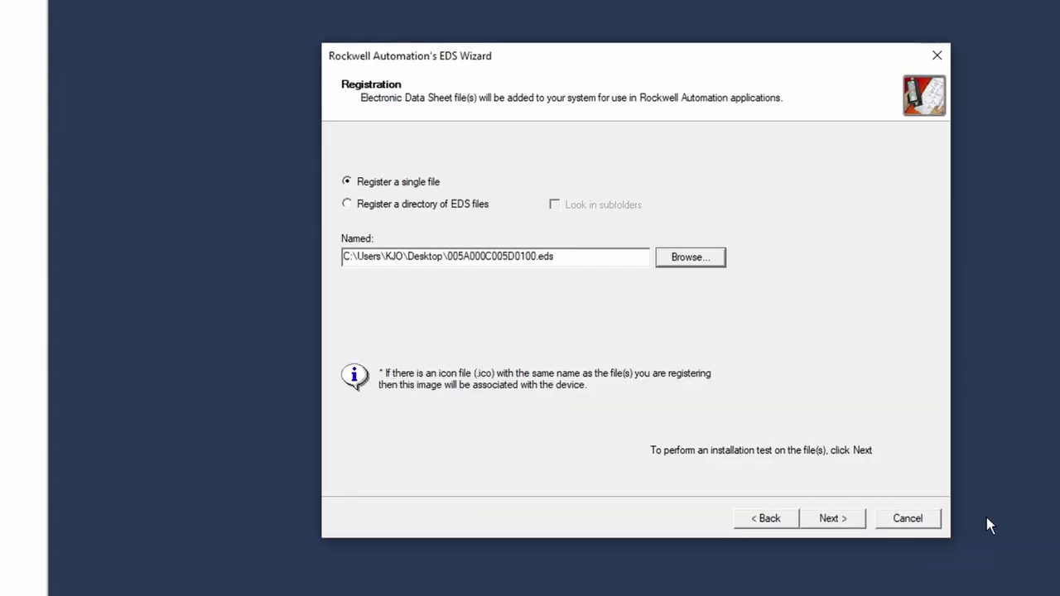
click(856, 519)
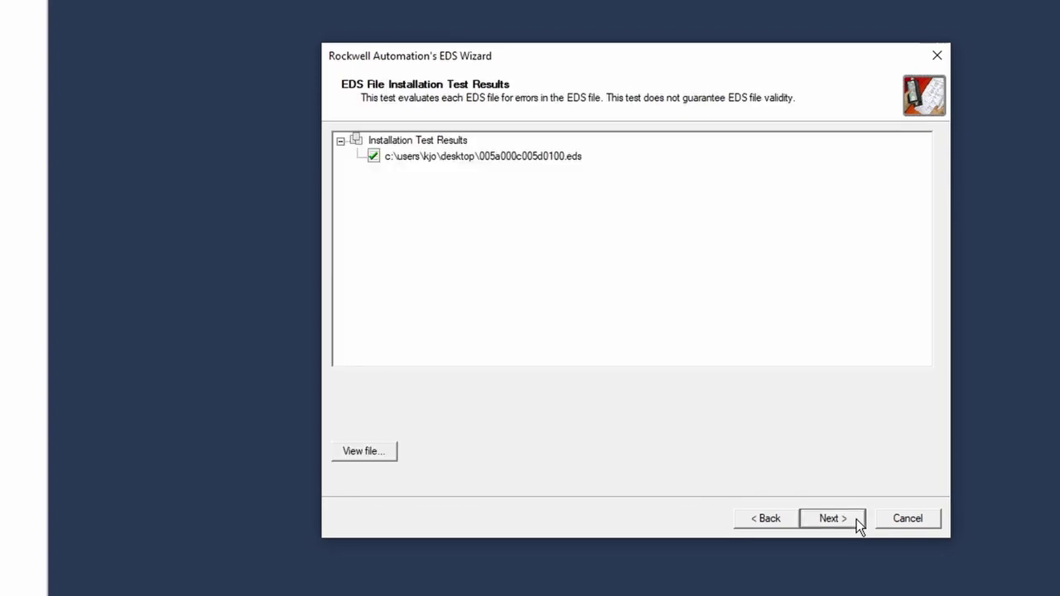
click(856, 519)
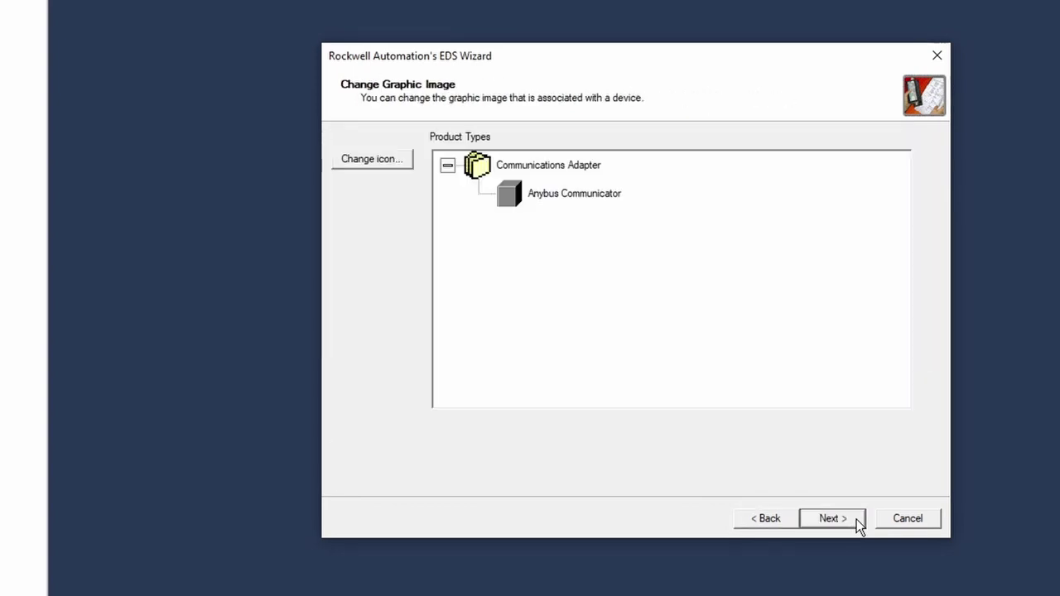
click(831, 518)
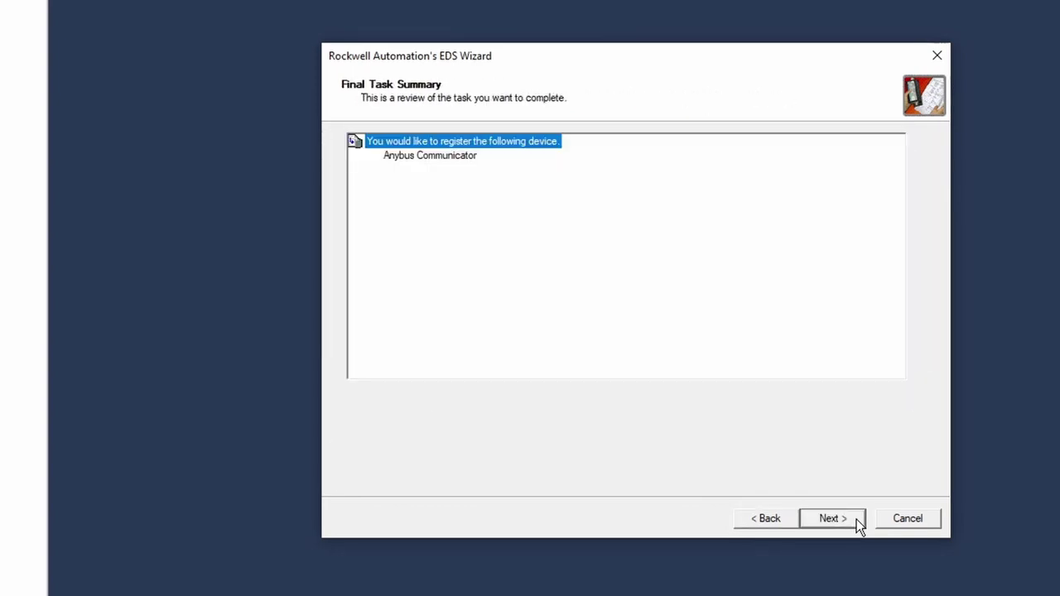
click(831, 519)
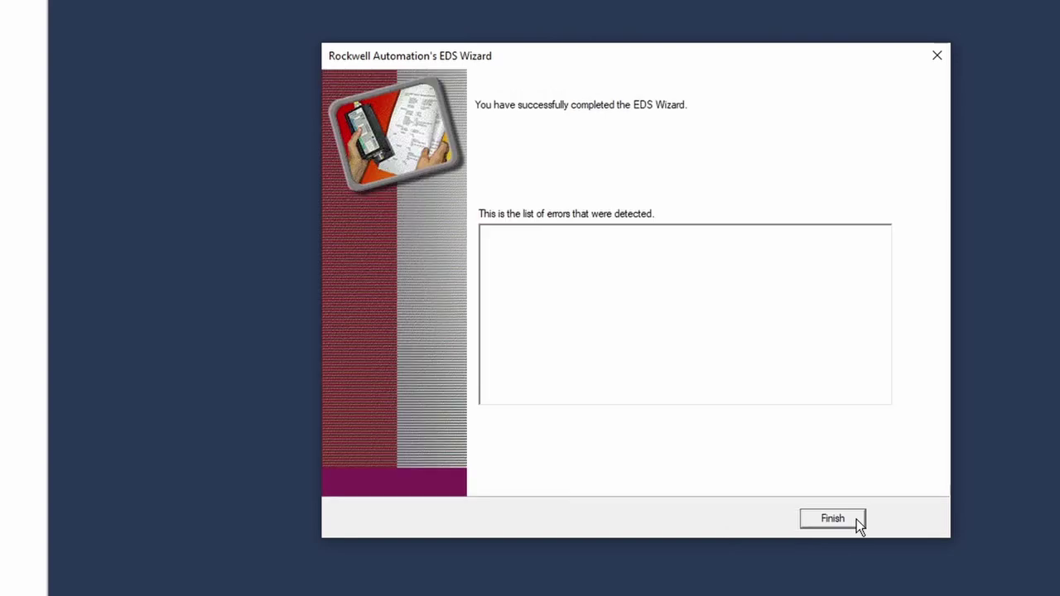
click(856, 519)
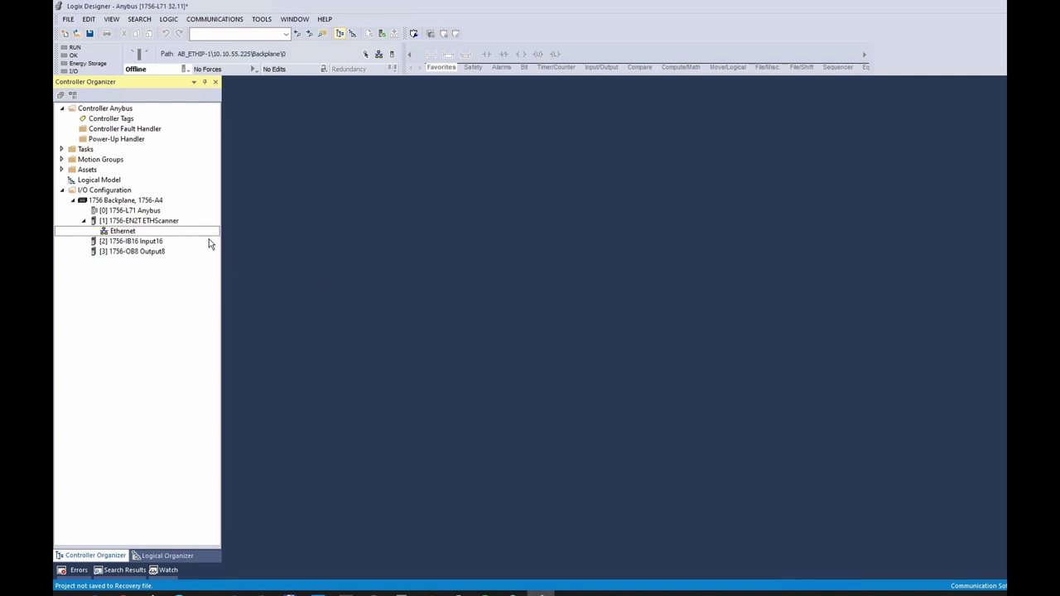
Step: Start adding a new module to the 1756-EN2T ETHScanner's Ethernet network
click(139, 230)
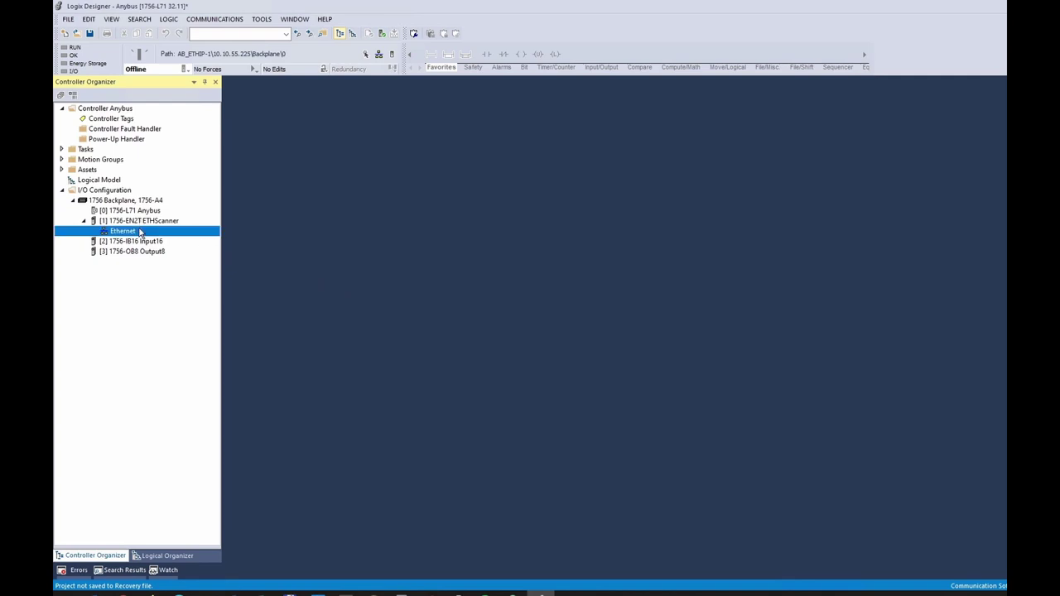
right_click(141, 233)
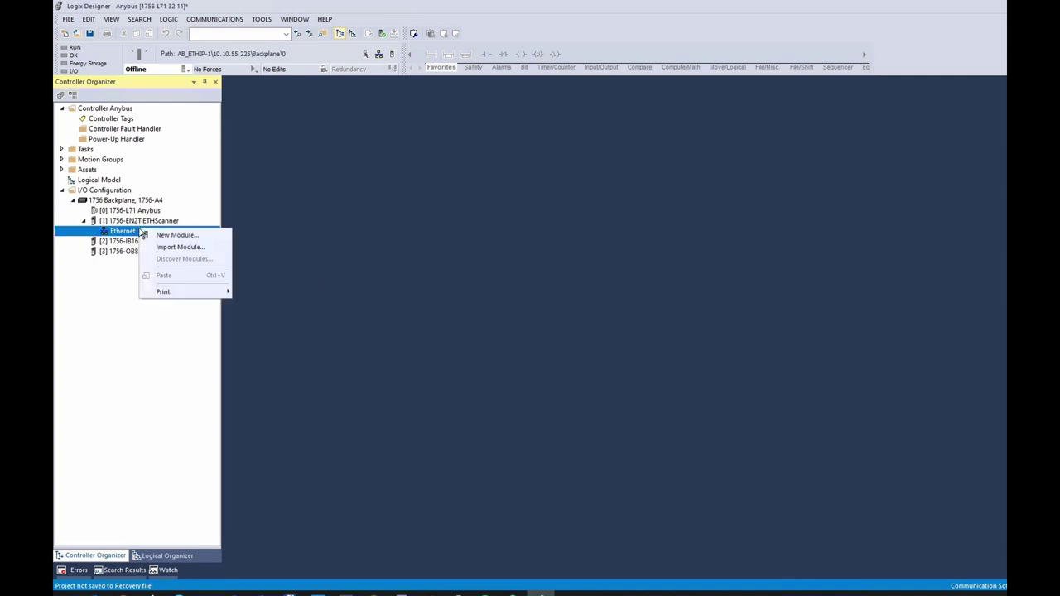
click(160, 236)
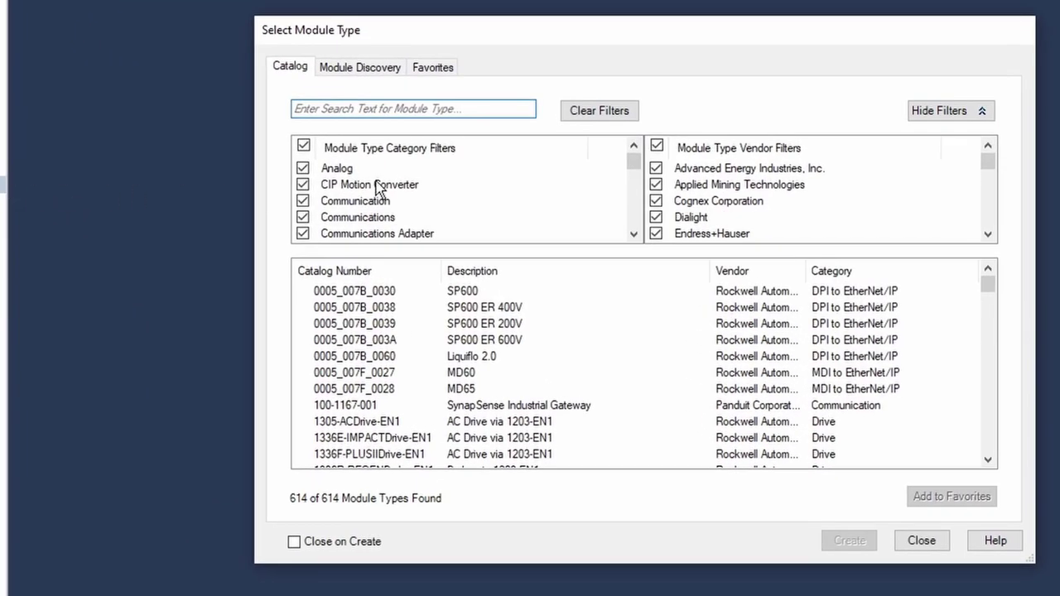
Step: Filter the catalog to HMS Industrial Networks AB and create an ABC3007 Anybus Communicator
click(656, 147)
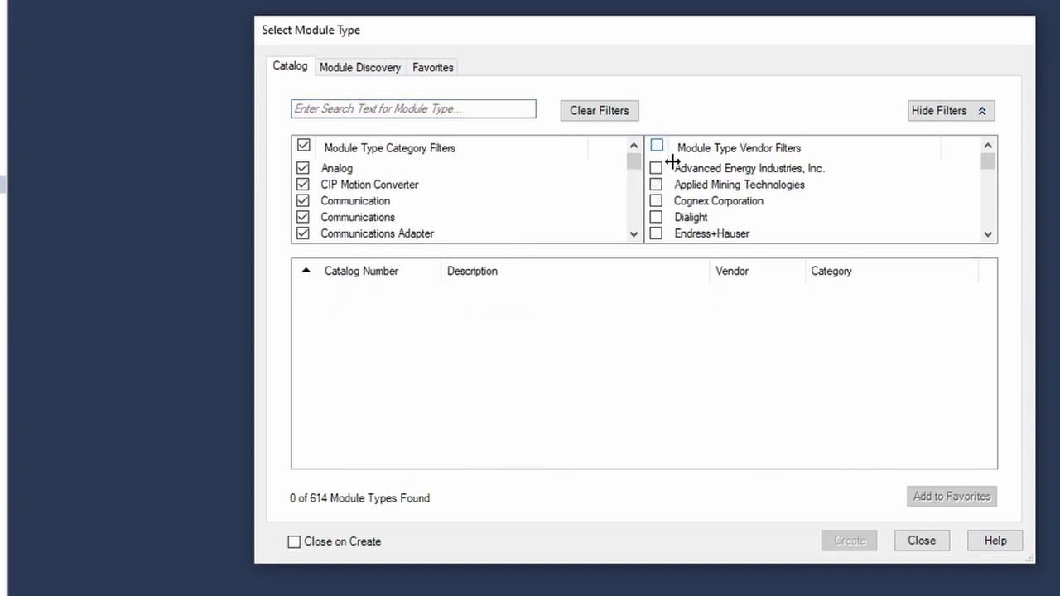
scroll(689, 181, down, 1)
scroll(689, 181, down, 2)
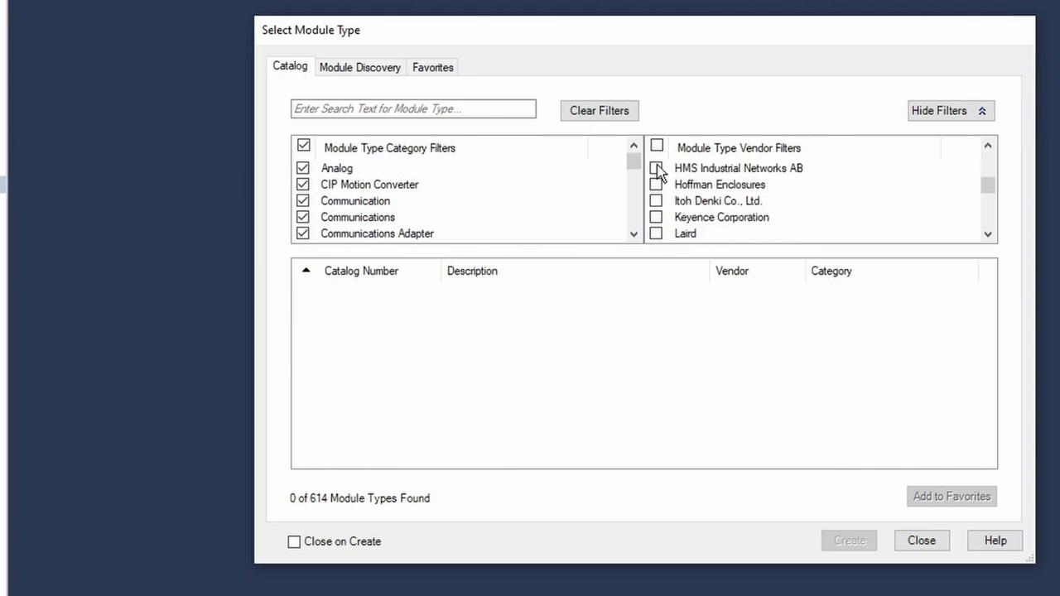
click(656, 169)
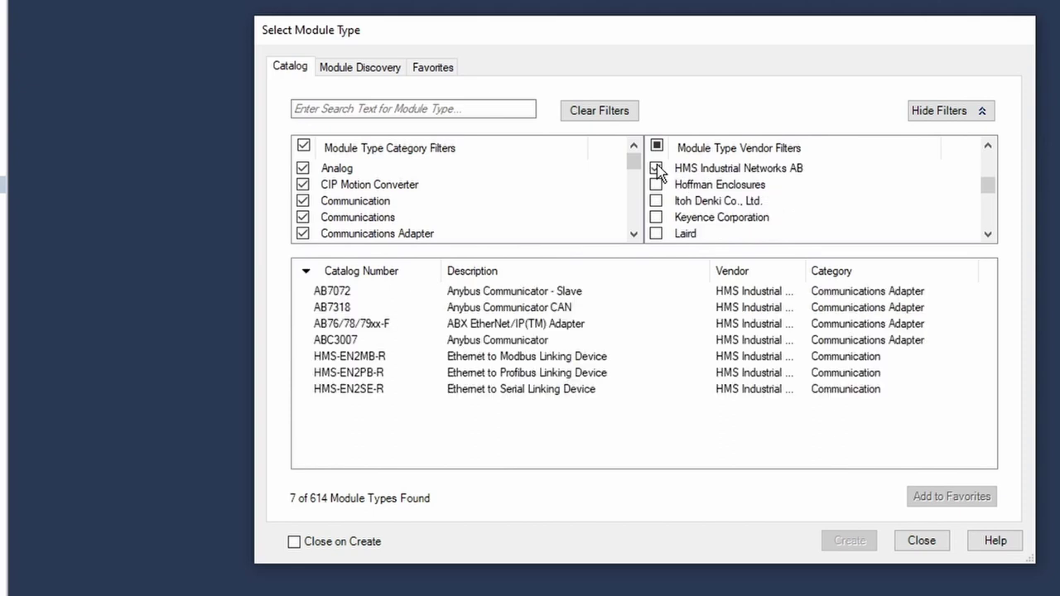
click(370, 341)
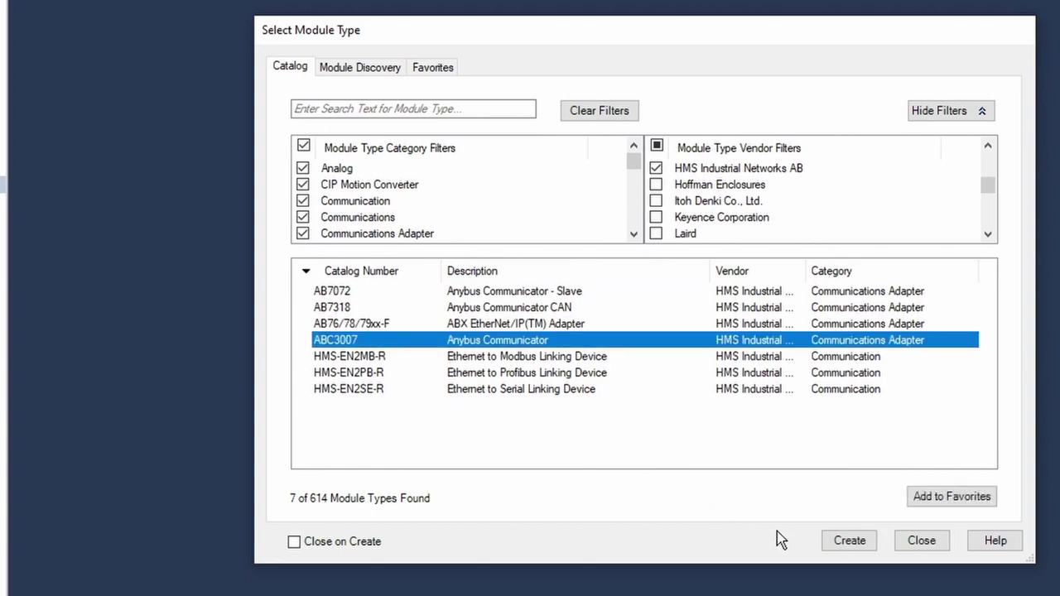
click(840, 542)
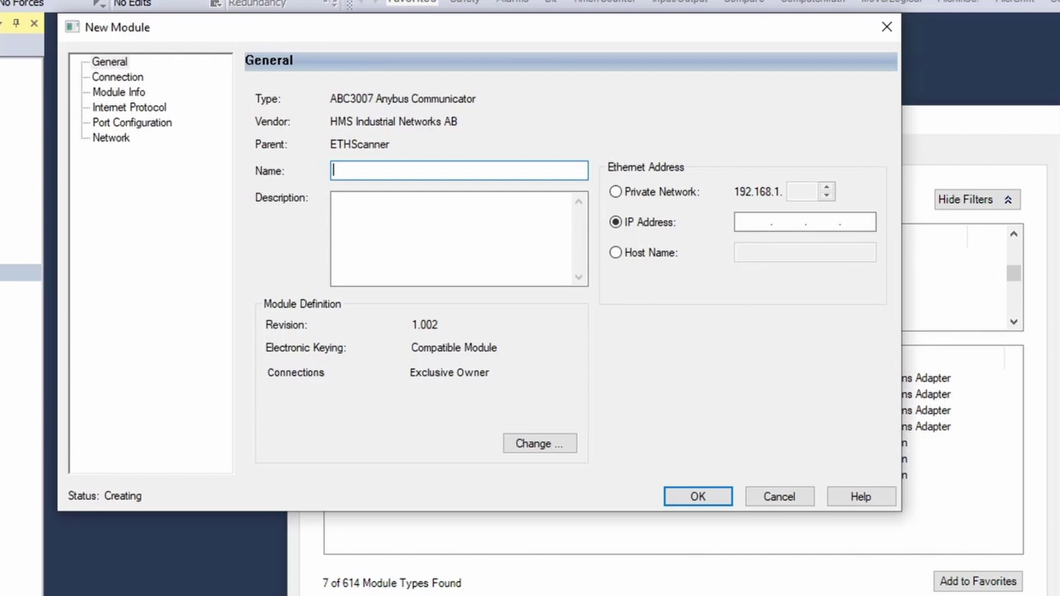
Step: Name the module AnybusABC3007 and give it IP address 10.10.55.66
text(Any)
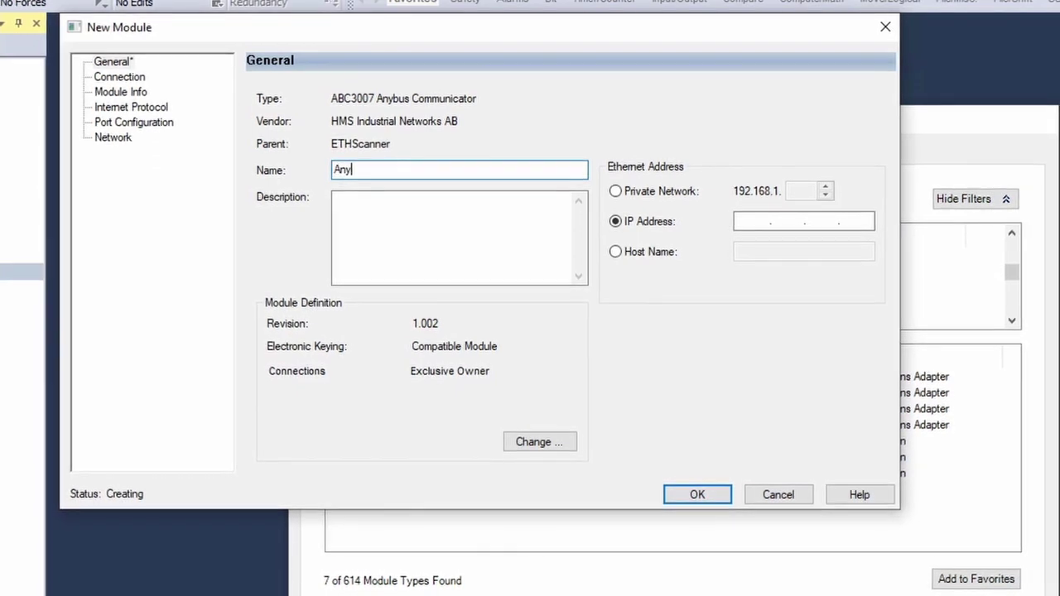
text(busAB)
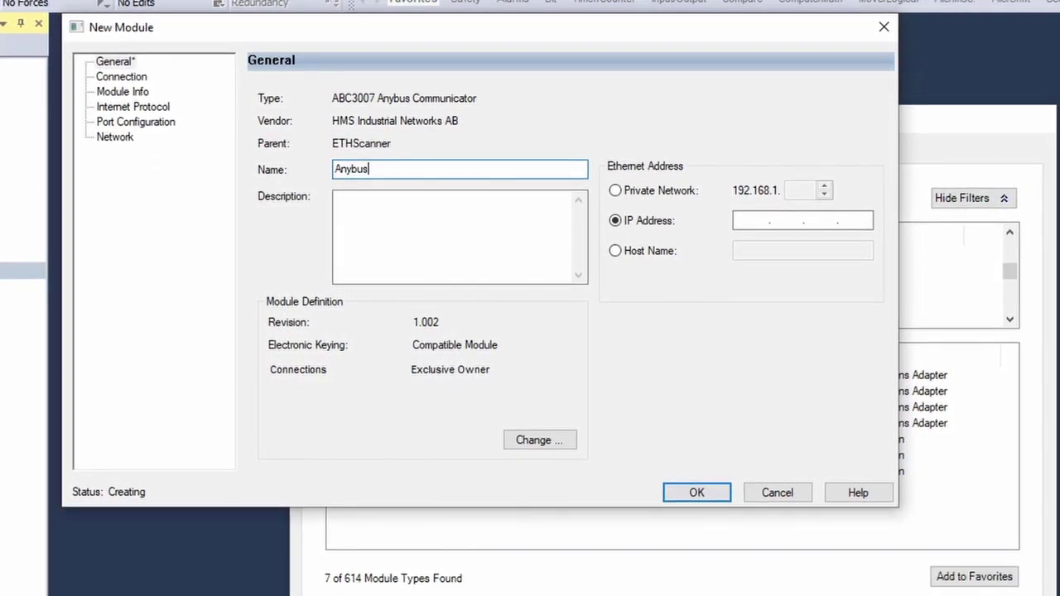
text(C3007)
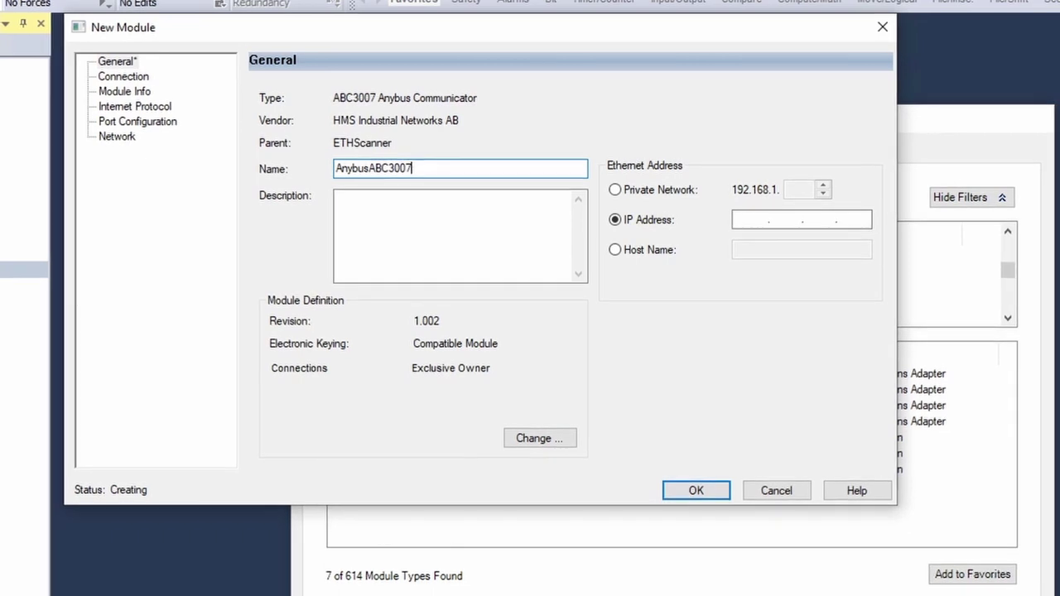
click(752, 219)
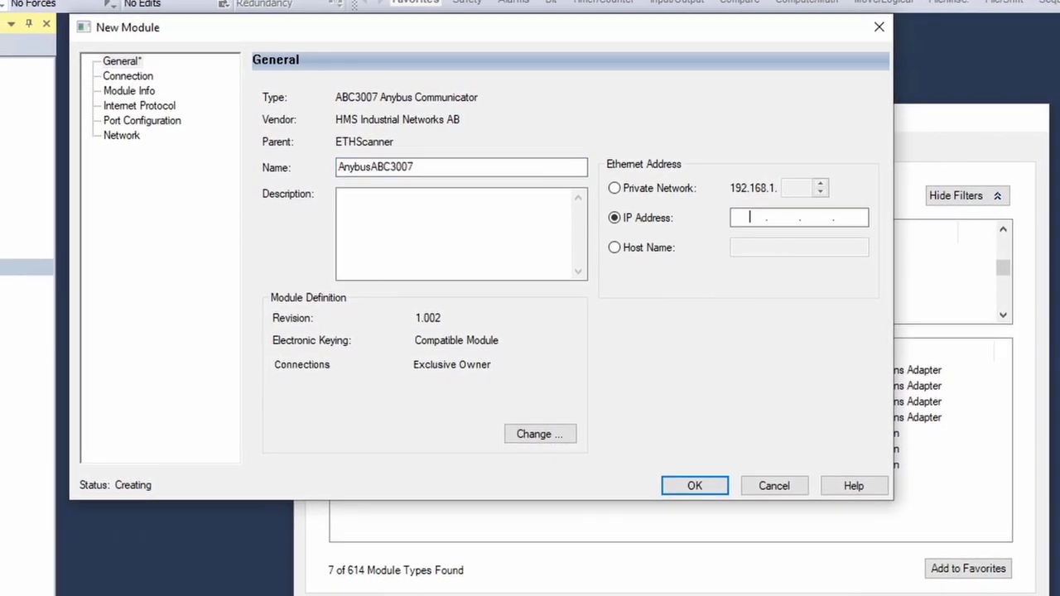
text(10 )
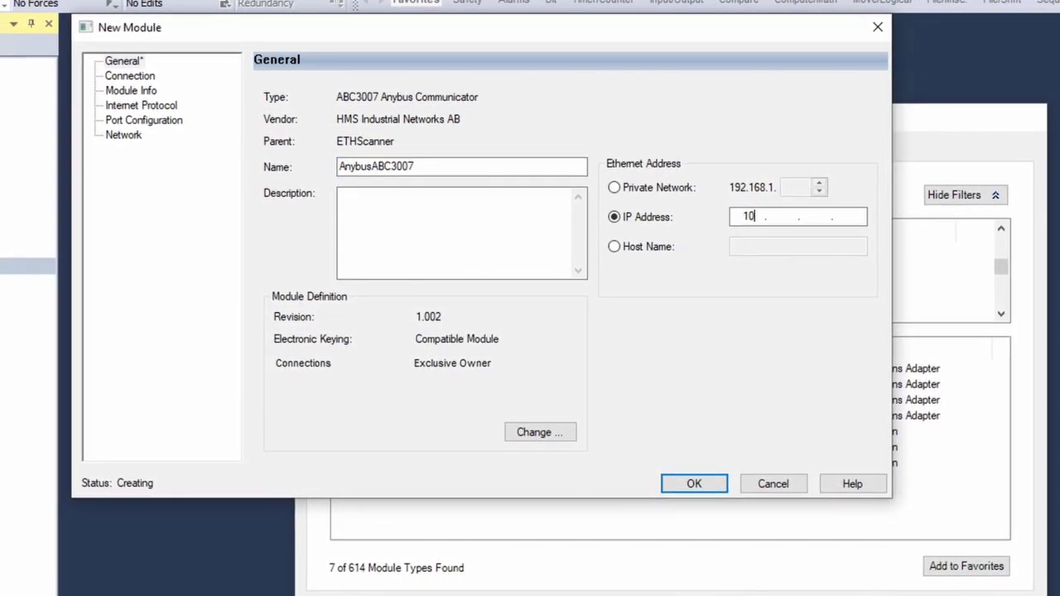
text(. 10 )
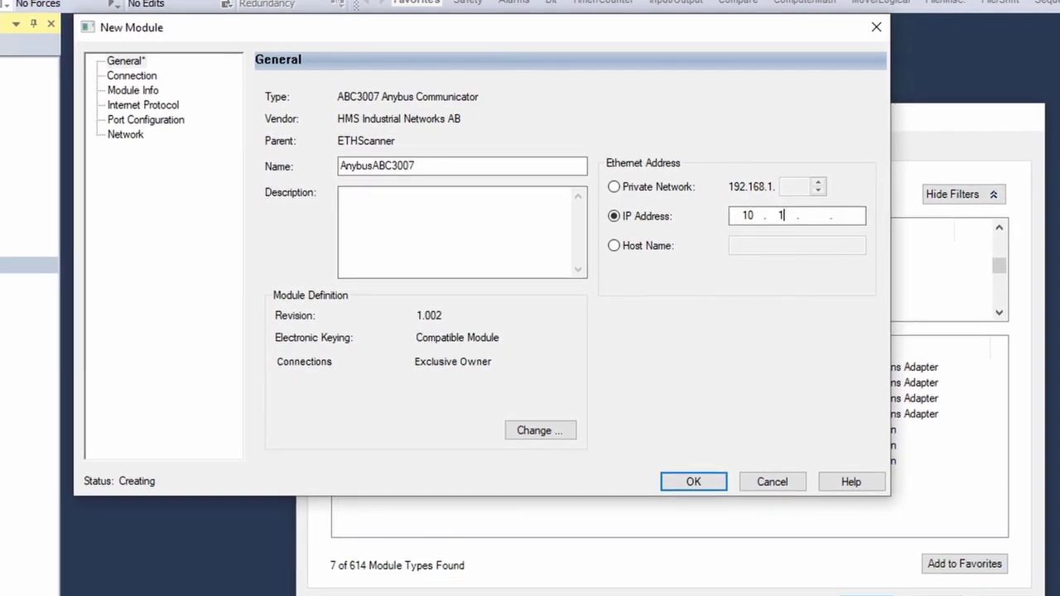
text(. 55 )
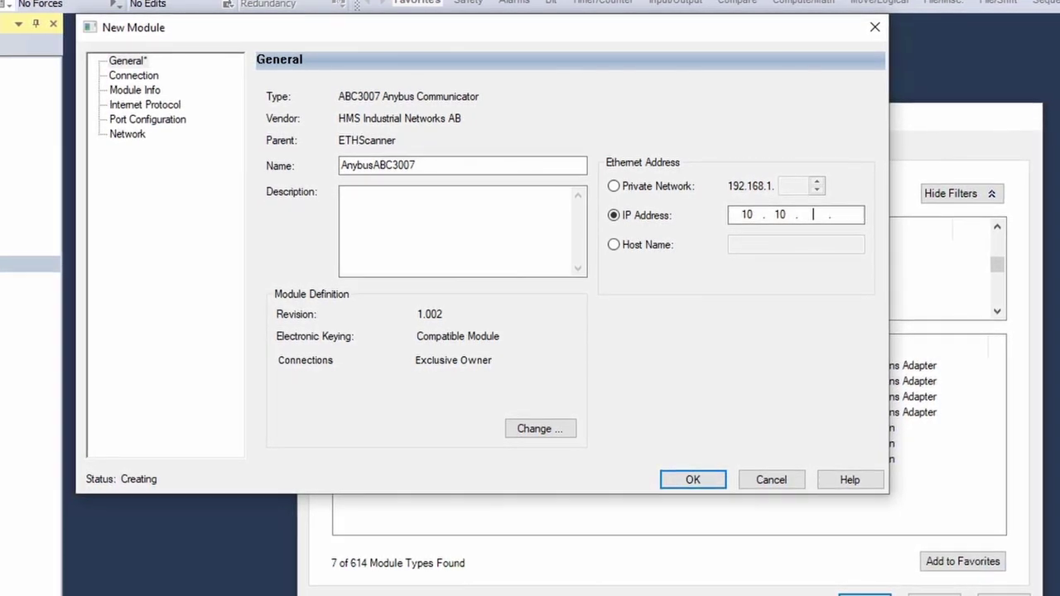
text(. 66)
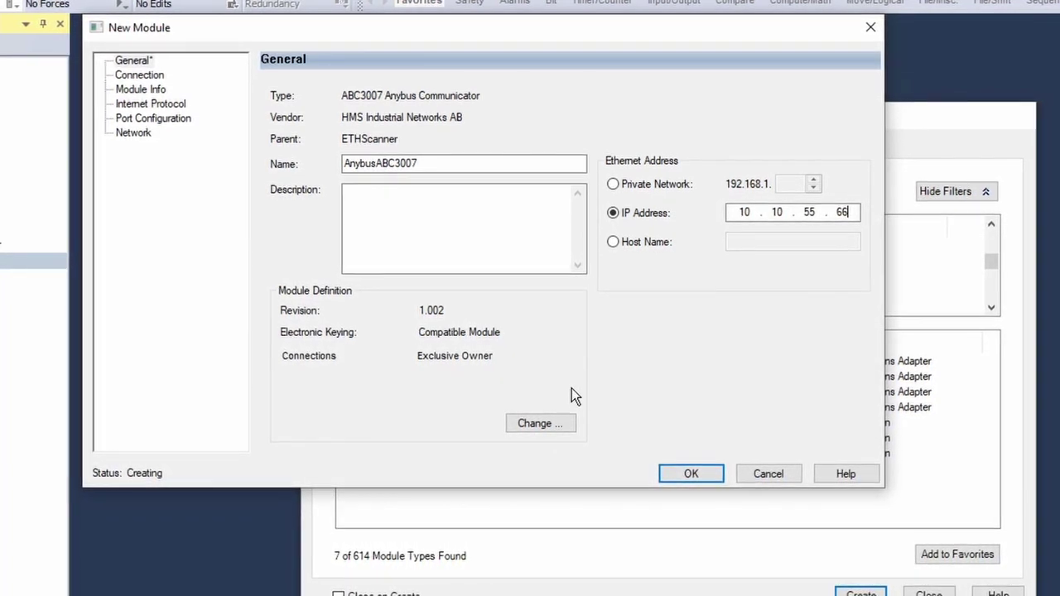
click(560, 418)
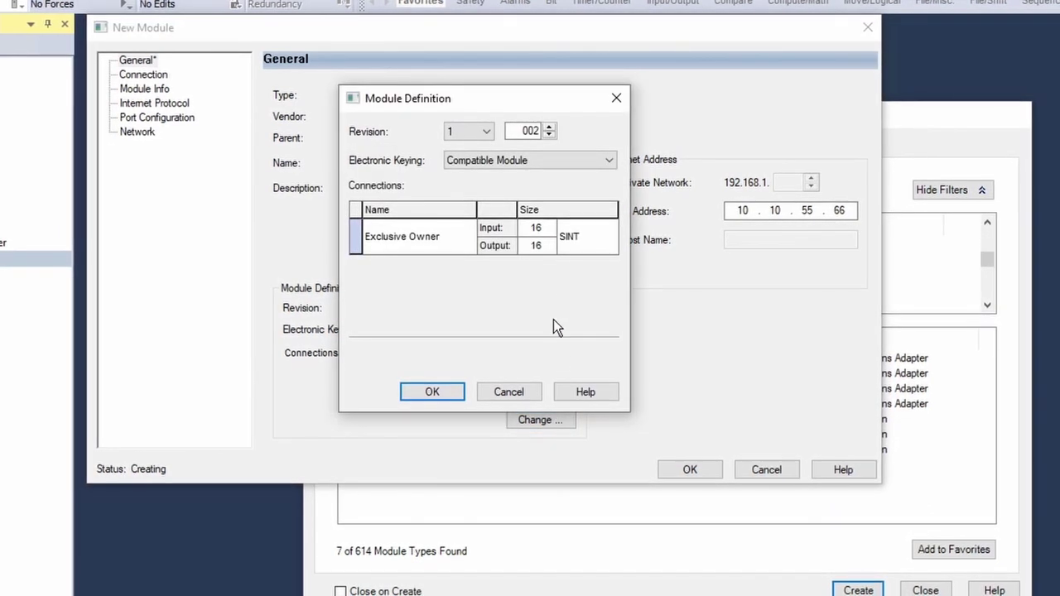
Step: Set the connection to 6 input and 0 output SINTs and confirm the definition change
click(540, 226)
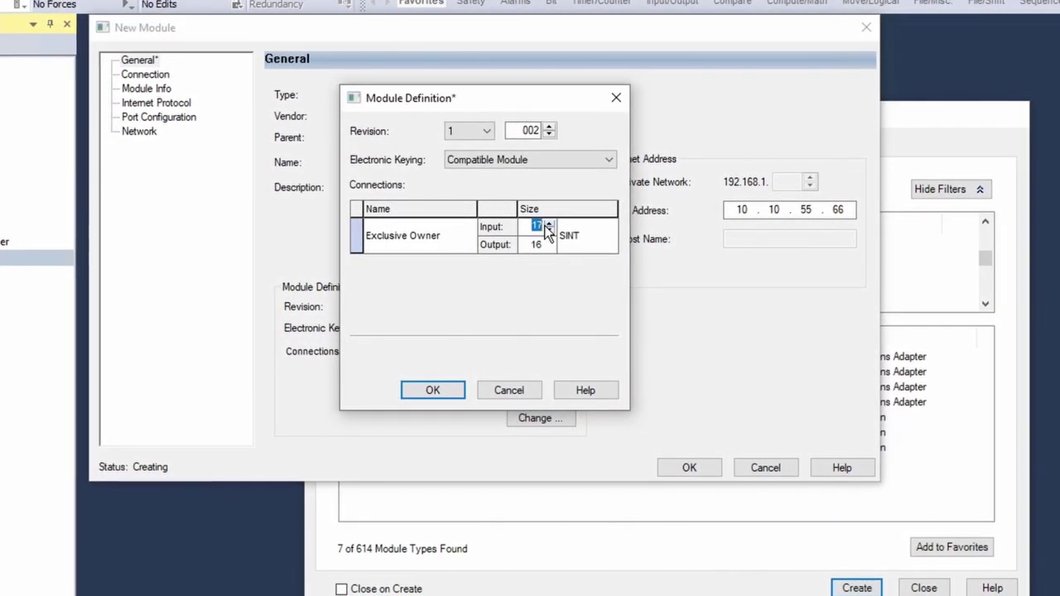
click(547, 222)
click(547, 231)
text(11)
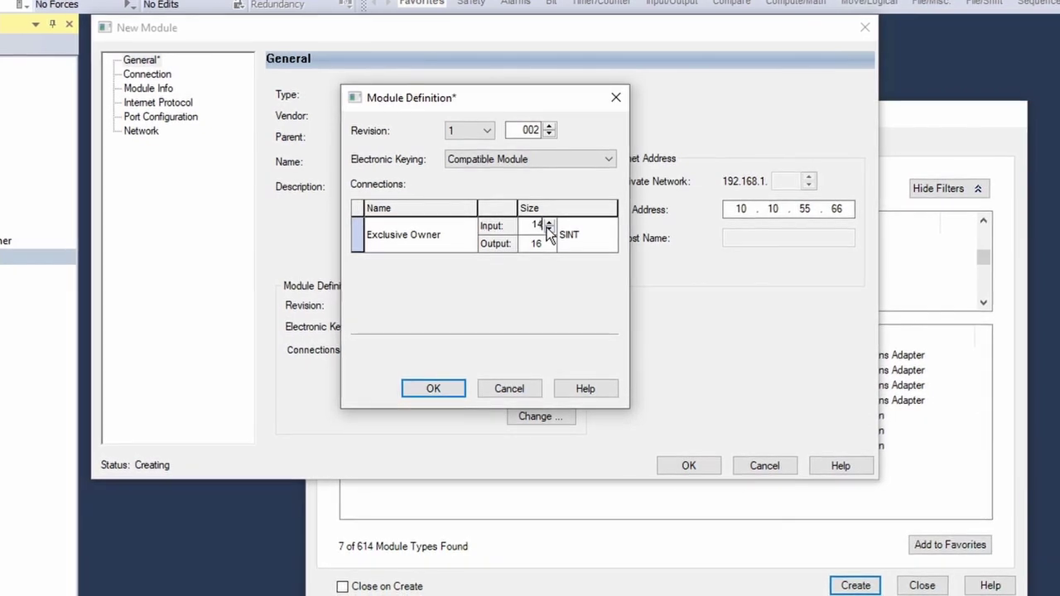
key(BackSpace)
key(BackSpace)
text(6)
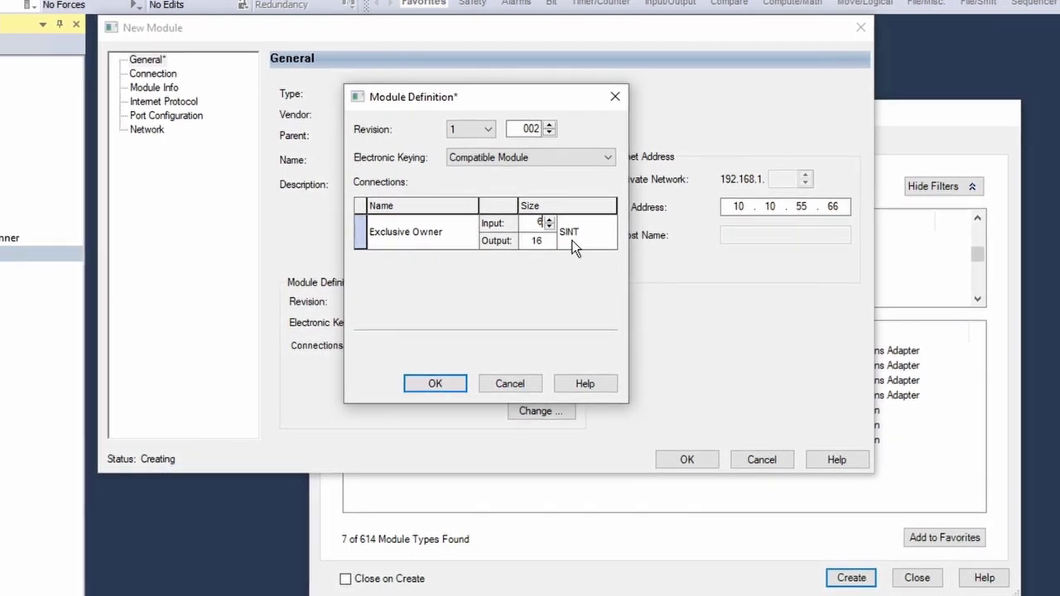
click(540, 241)
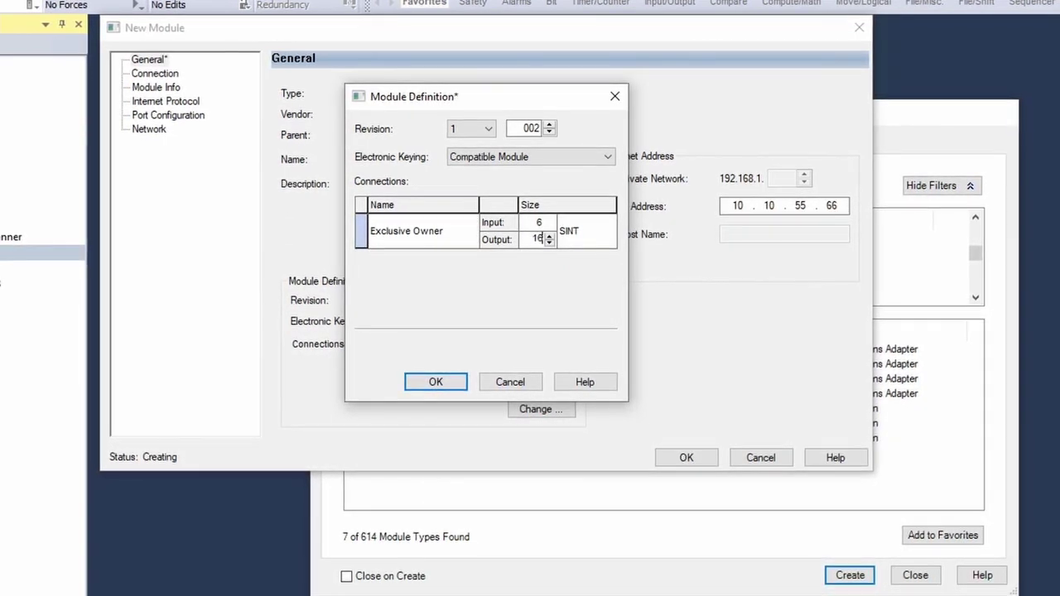
double_click(538, 239)
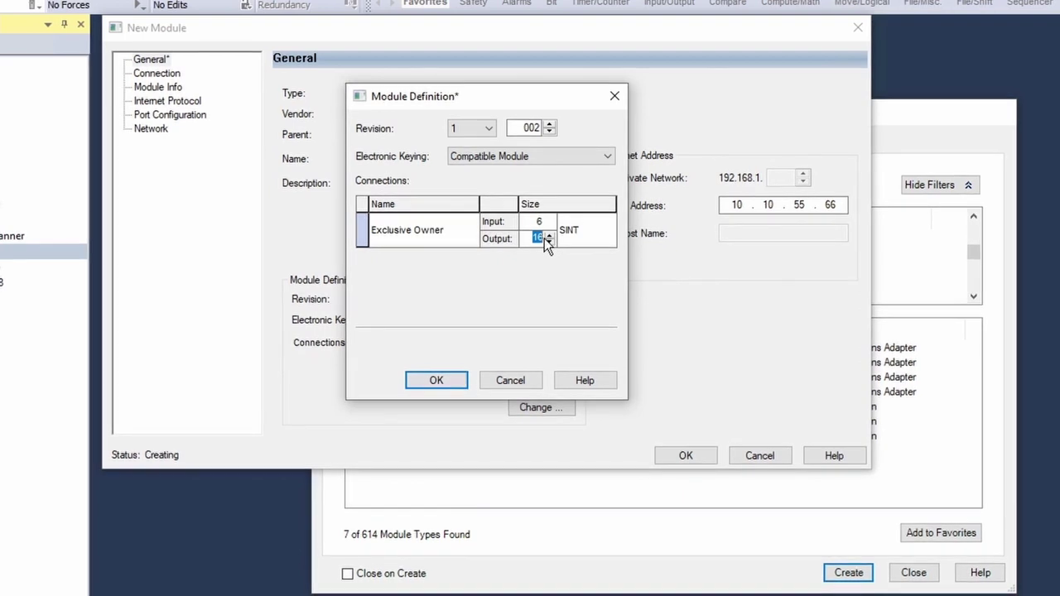
text(0)
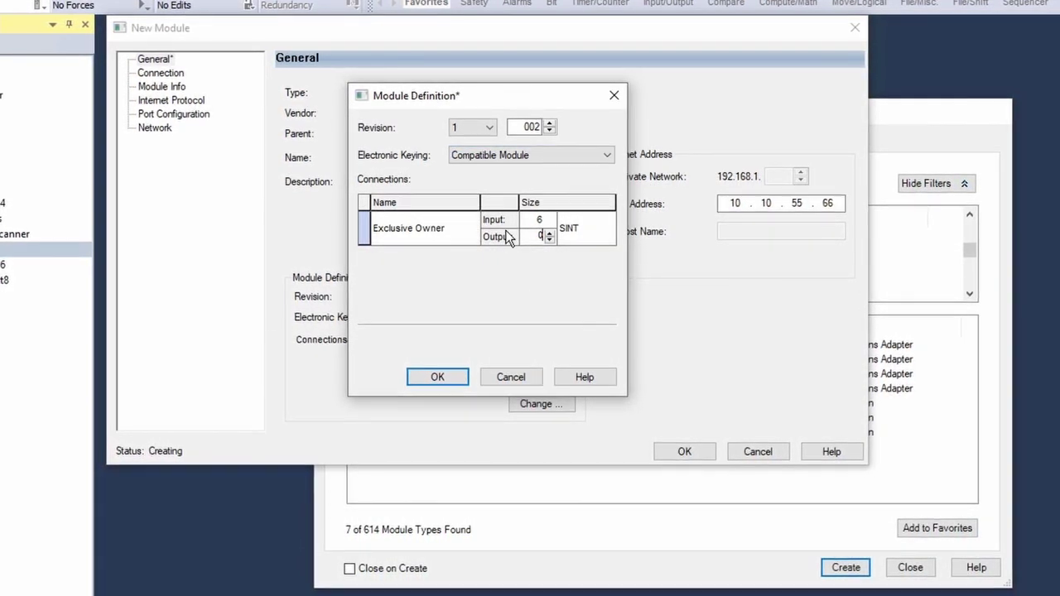
click(454, 381)
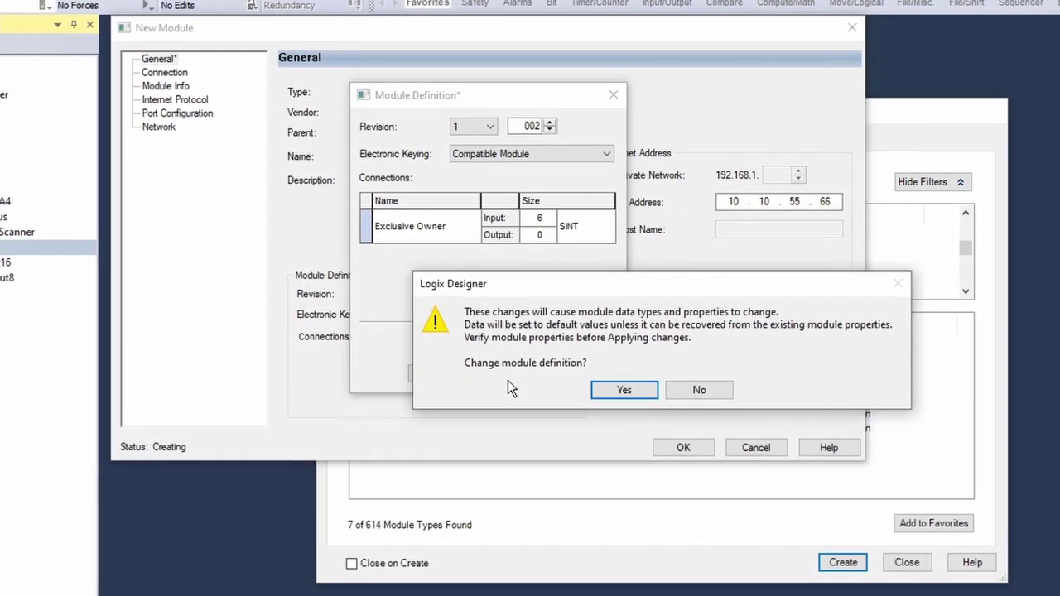
click(598, 387)
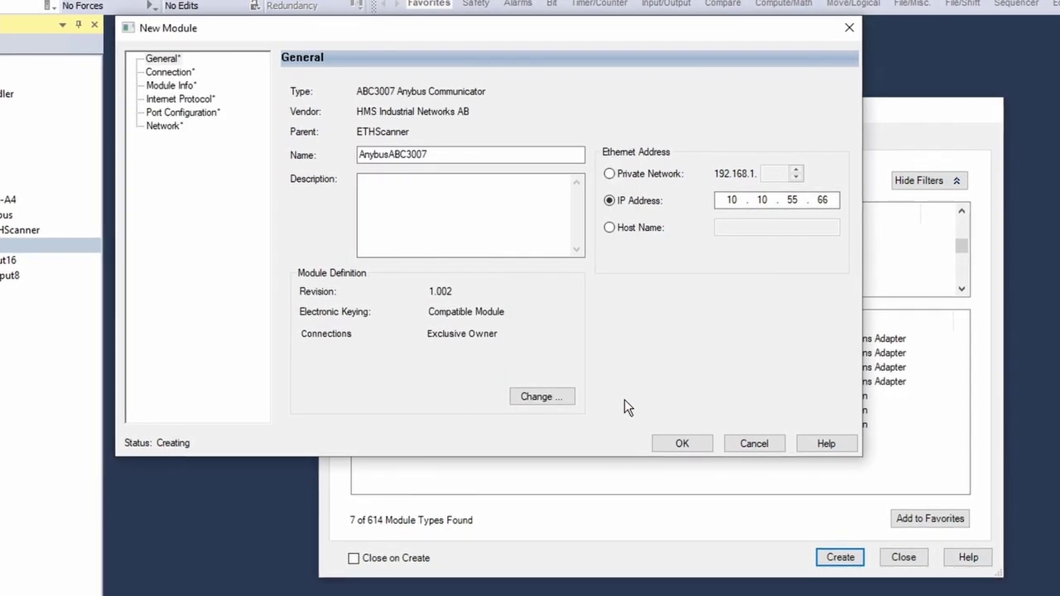
Step: Finish the AnybusABC3007 module, close the catalog, and download the project to the controller
click(672, 443)
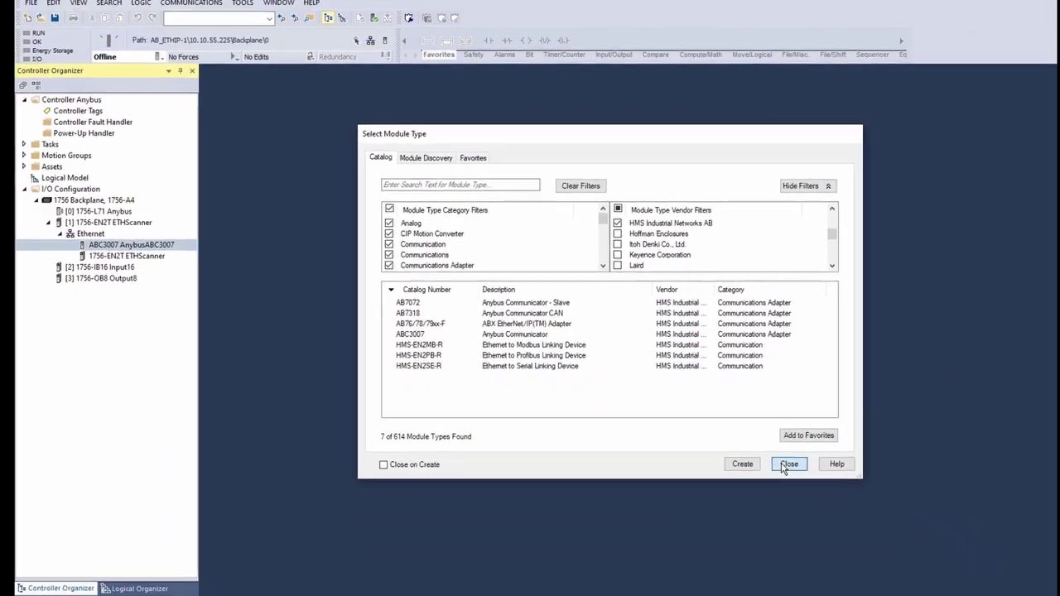
click(832, 502)
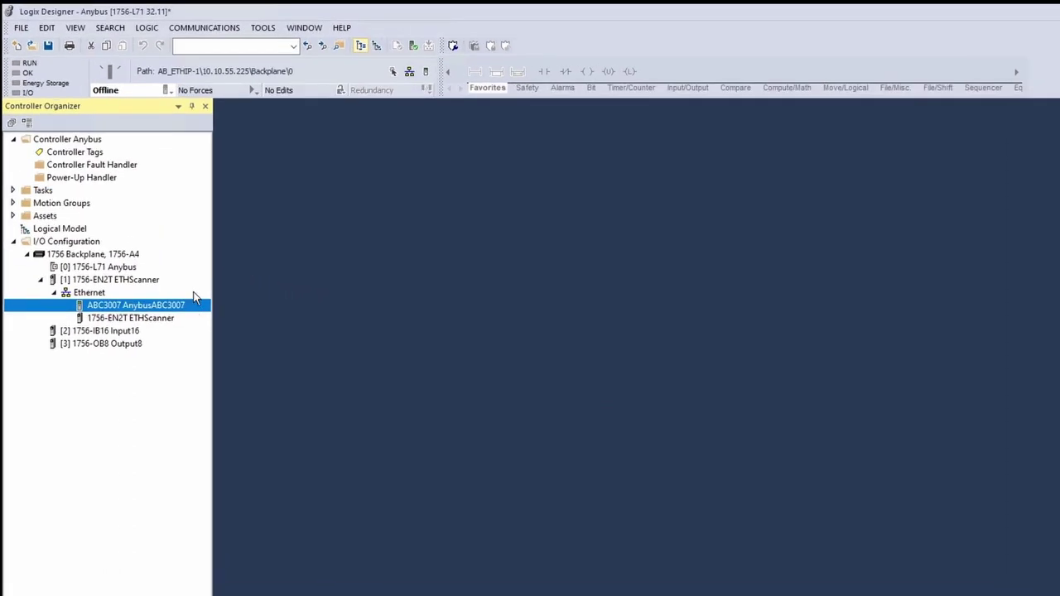
click(168, 91)
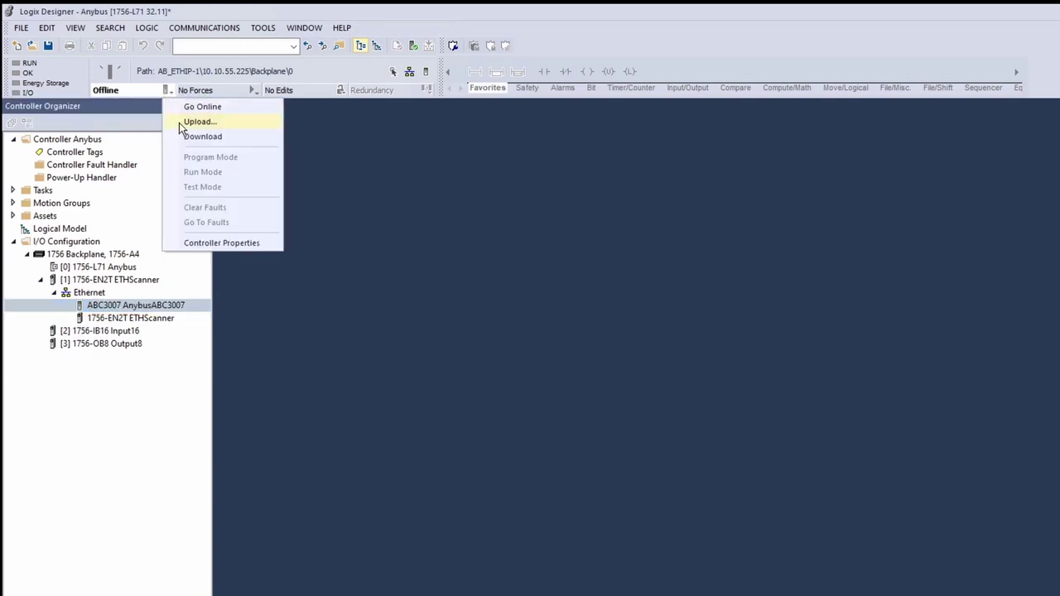
click(182, 135)
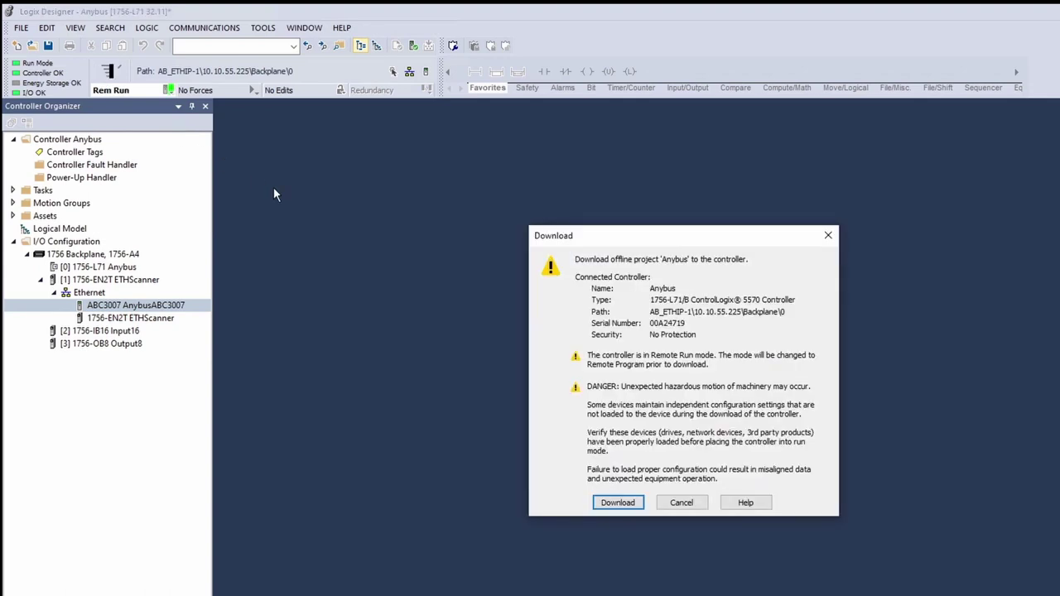
click(615, 502)
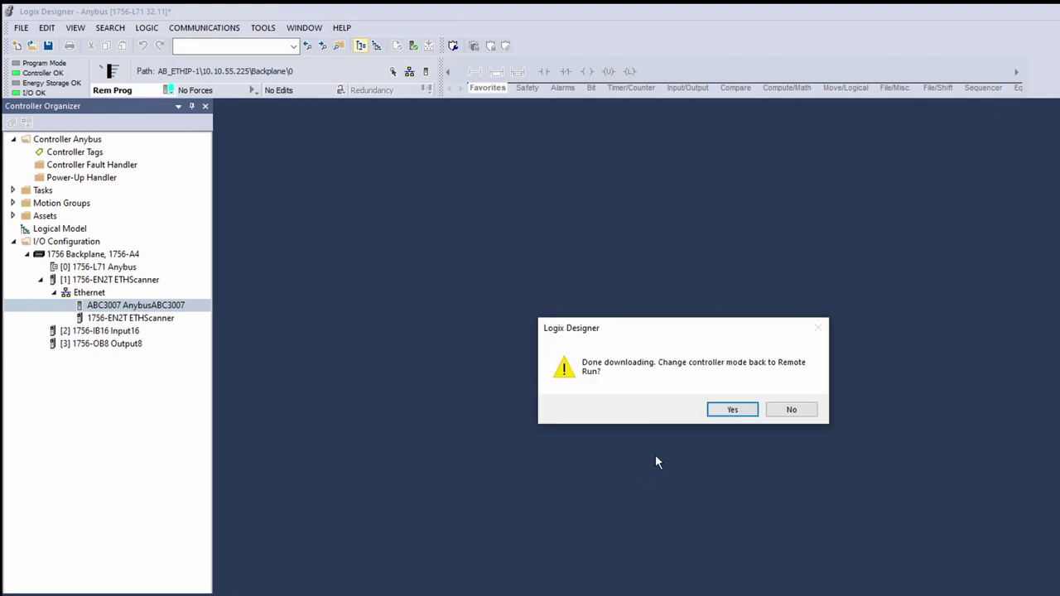
Step: Accept returning the controller to Remote Run mode after the download
click(726, 412)
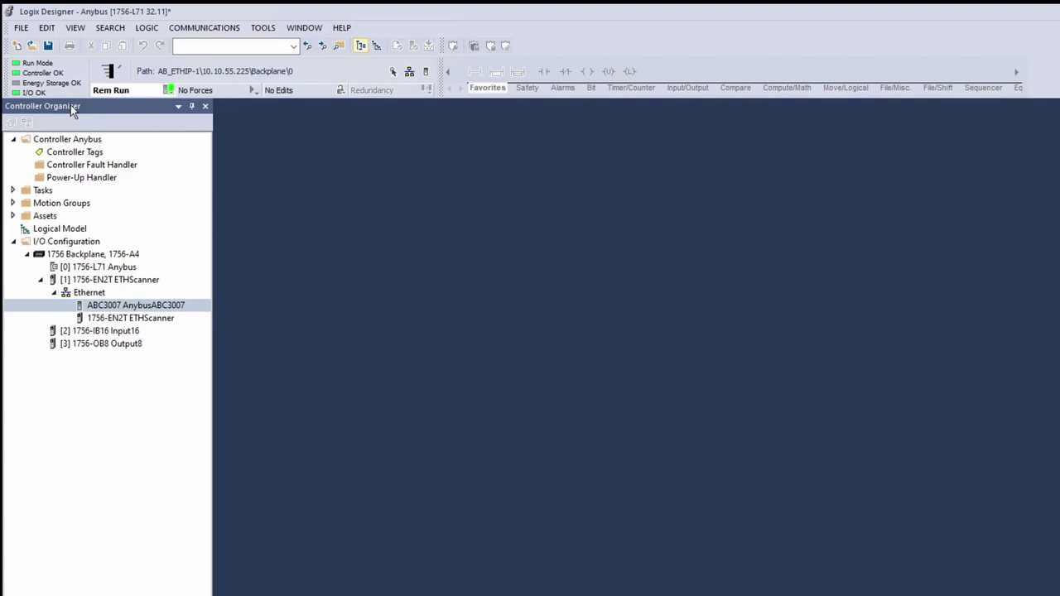
Step: Open Controller Tags and expand AnybusABC3007:I and its Data array to show Data[0]–Data[5]
double_click(74, 152)
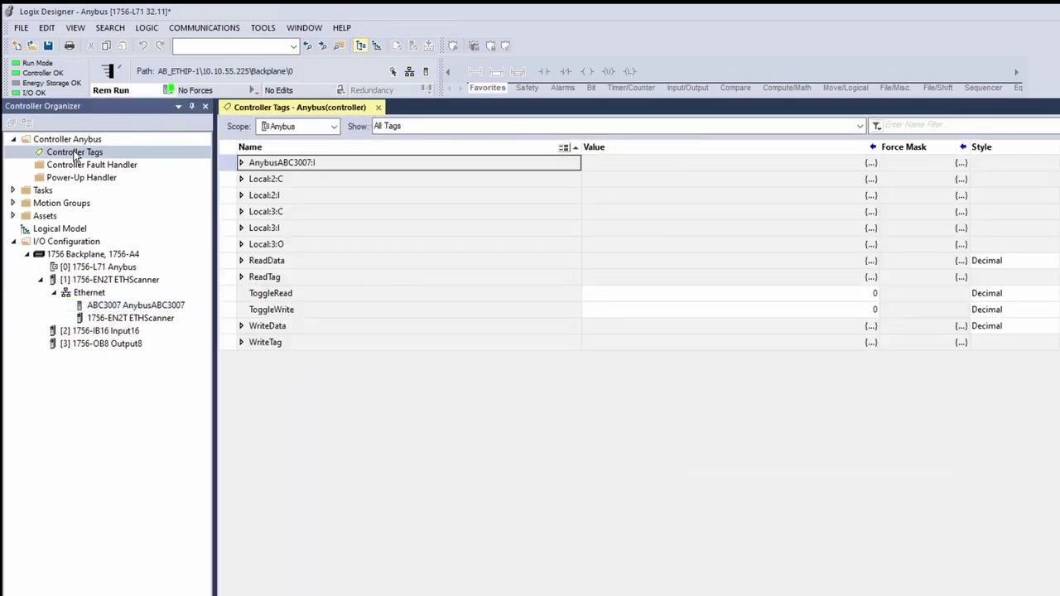
click(241, 163)
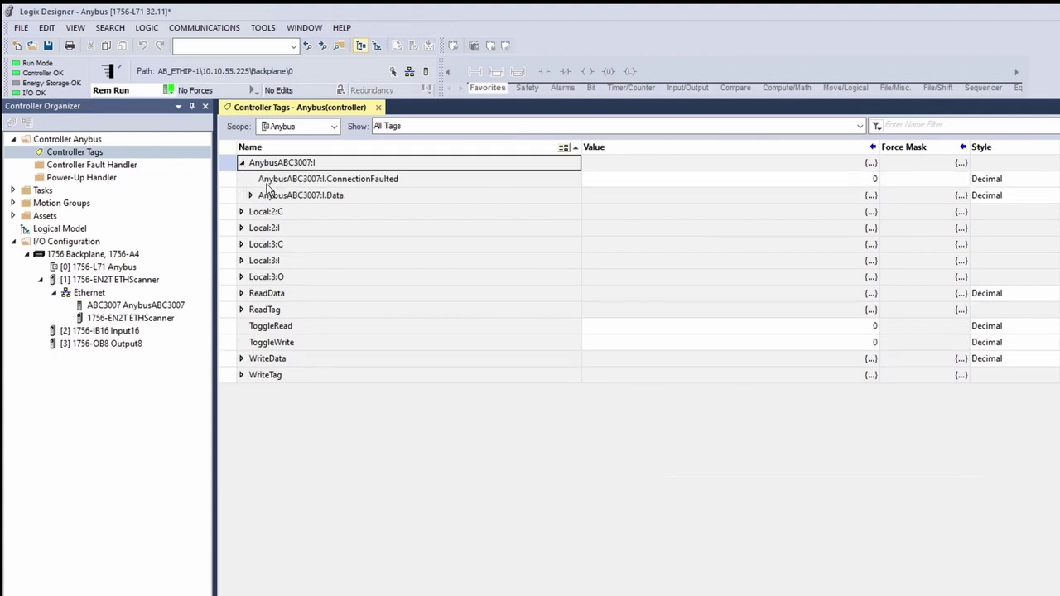
click(250, 195)
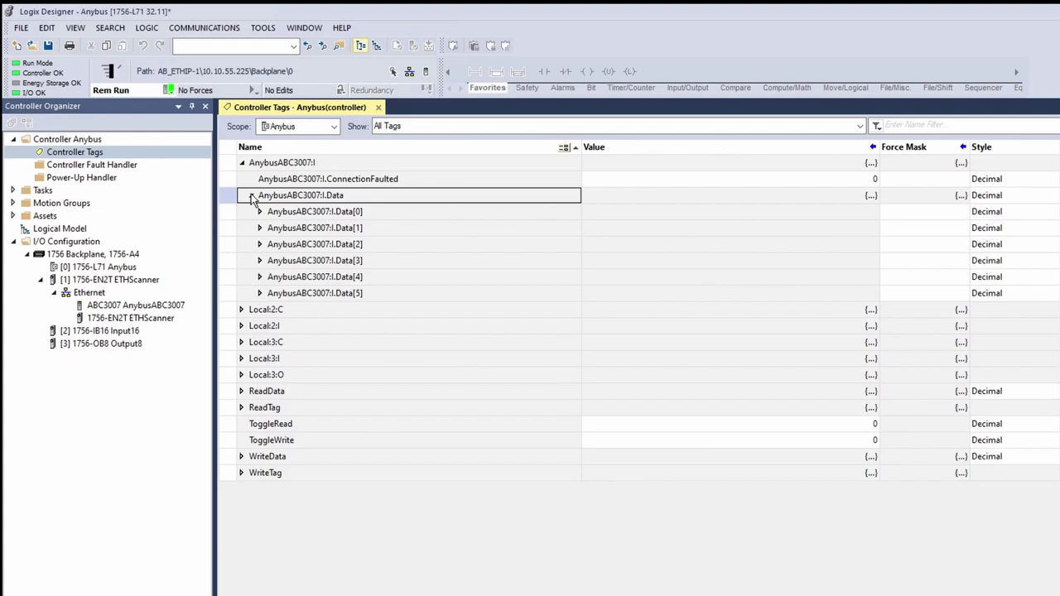